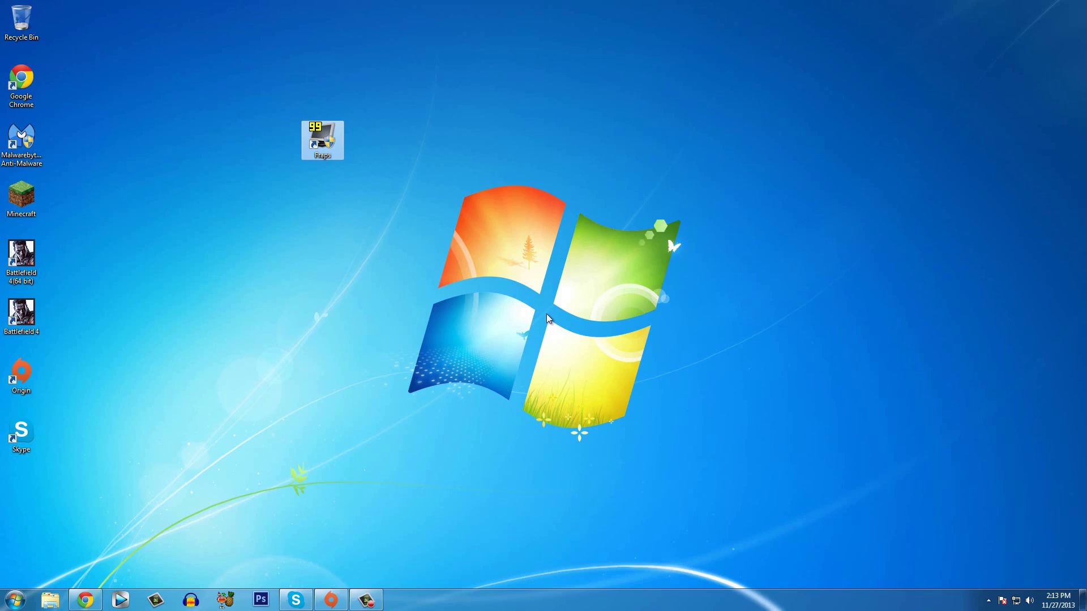
- Launch Fraps and view its FPS, Movies, then Screenshots settings (F10 hotkey, BMP format)
double_click(323, 138)
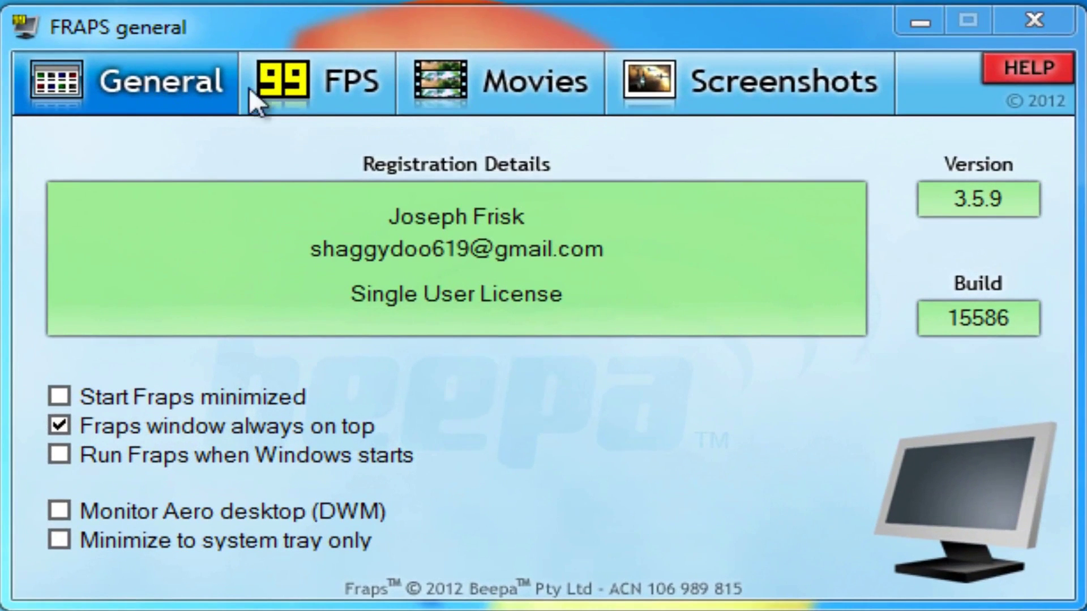
left_click(317, 99)
left_click(523, 101)
left_click(673, 99)
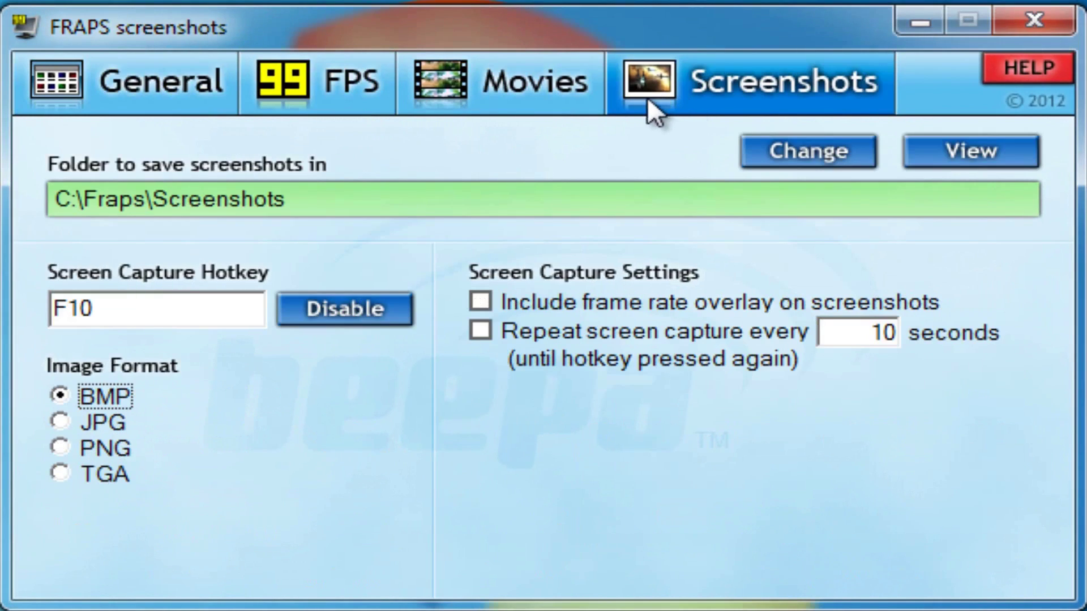
- On the Movies page, choose full-size capture and select the F9 video capture hotkey field
left_click(521, 72)
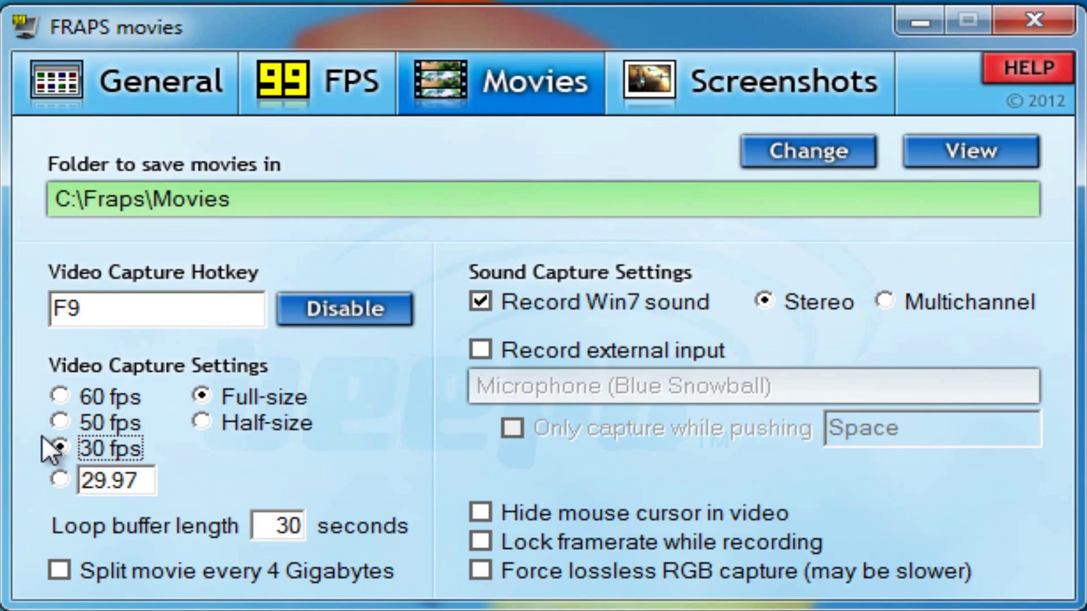
left_click(201, 398)
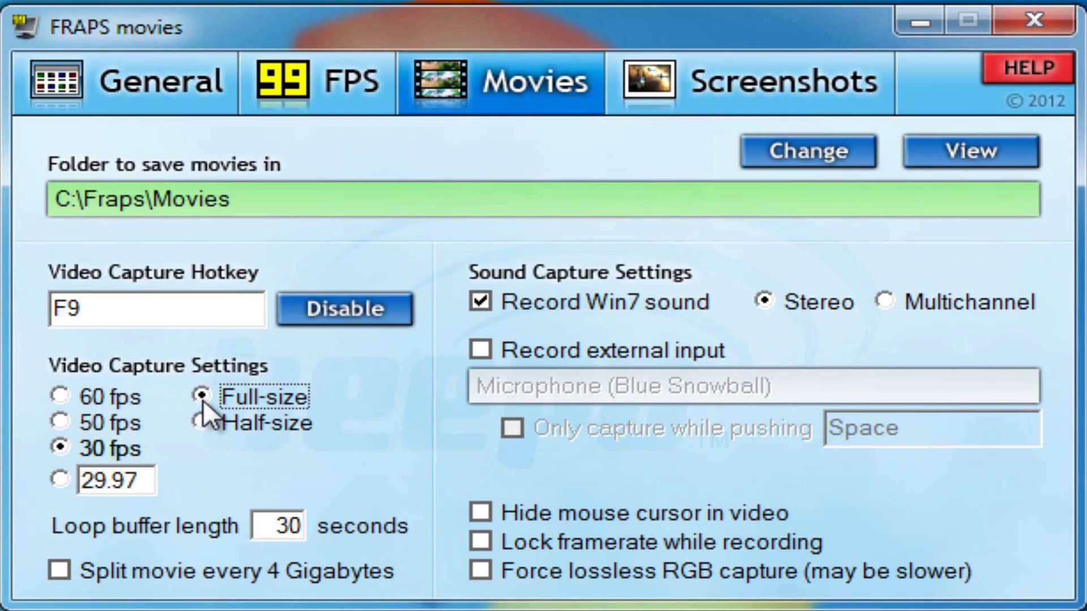
left_click(170, 302)
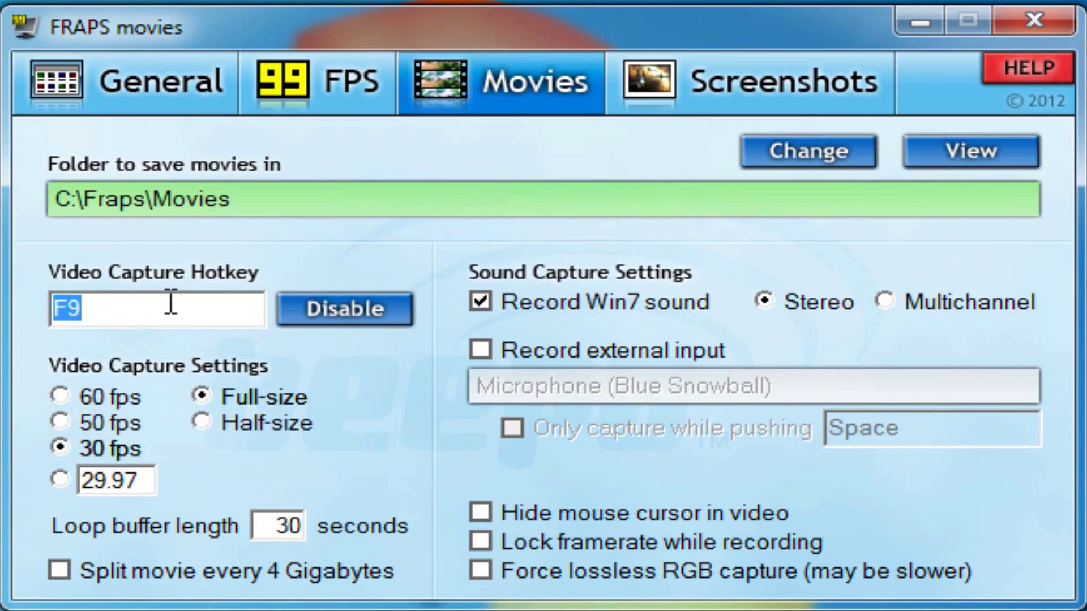
key("F9")
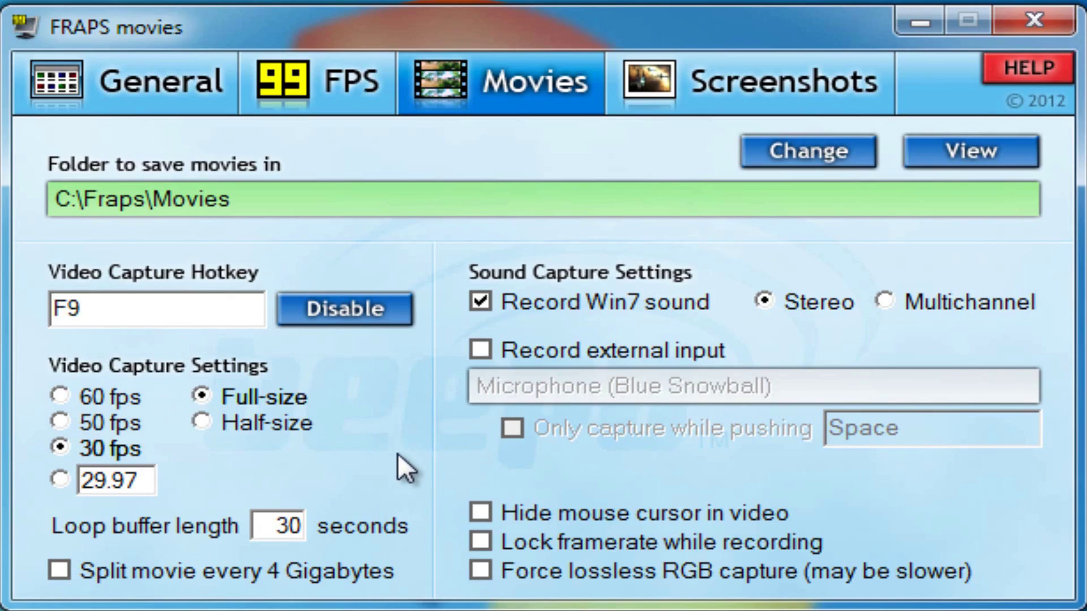
left_click(473, 353)
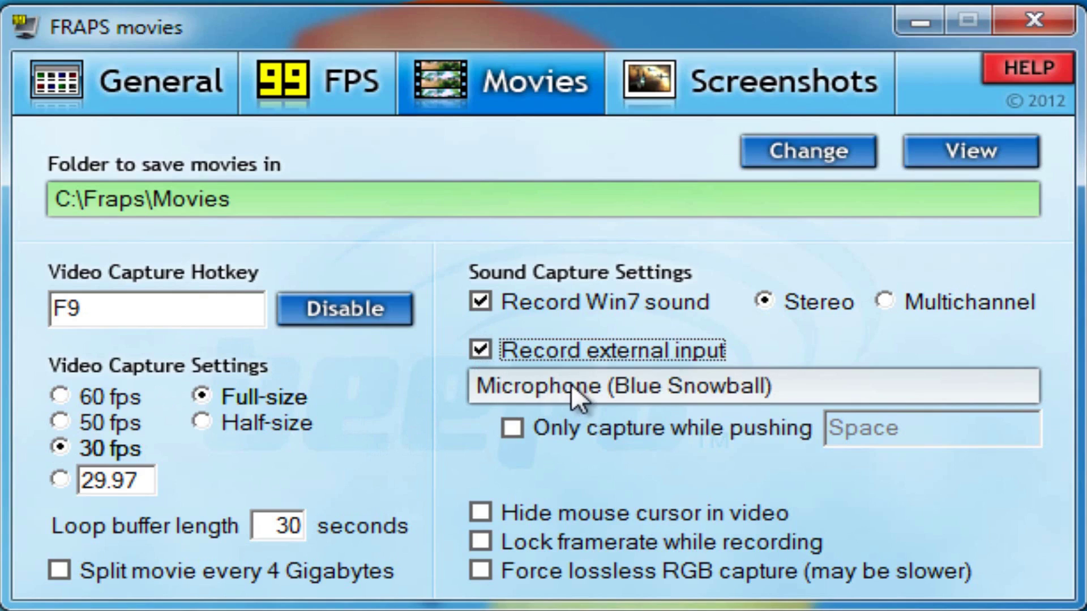
left_click(479, 347)
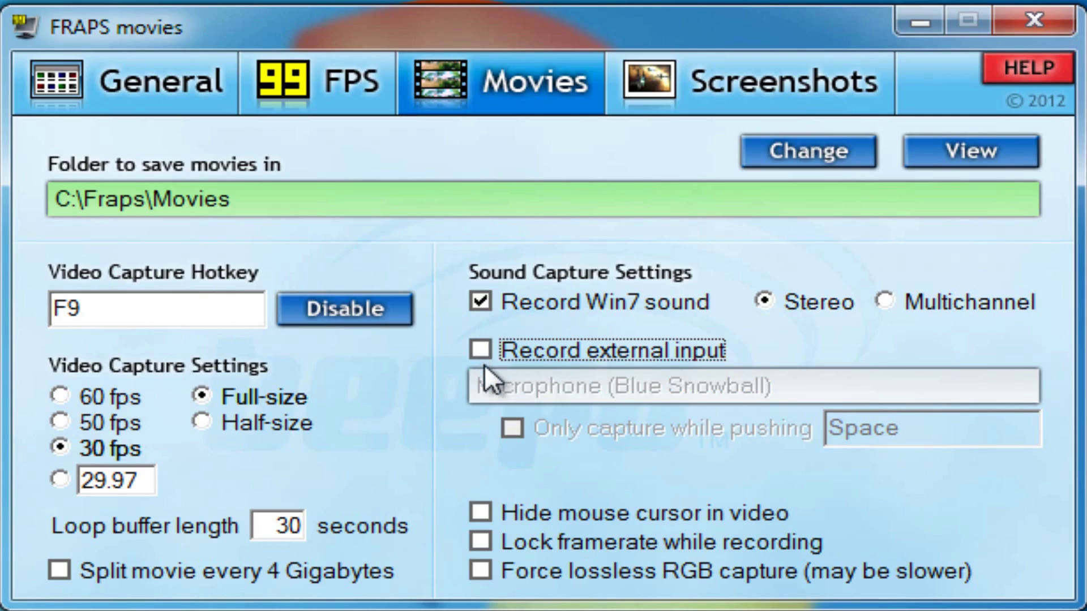
left_click(482, 304)
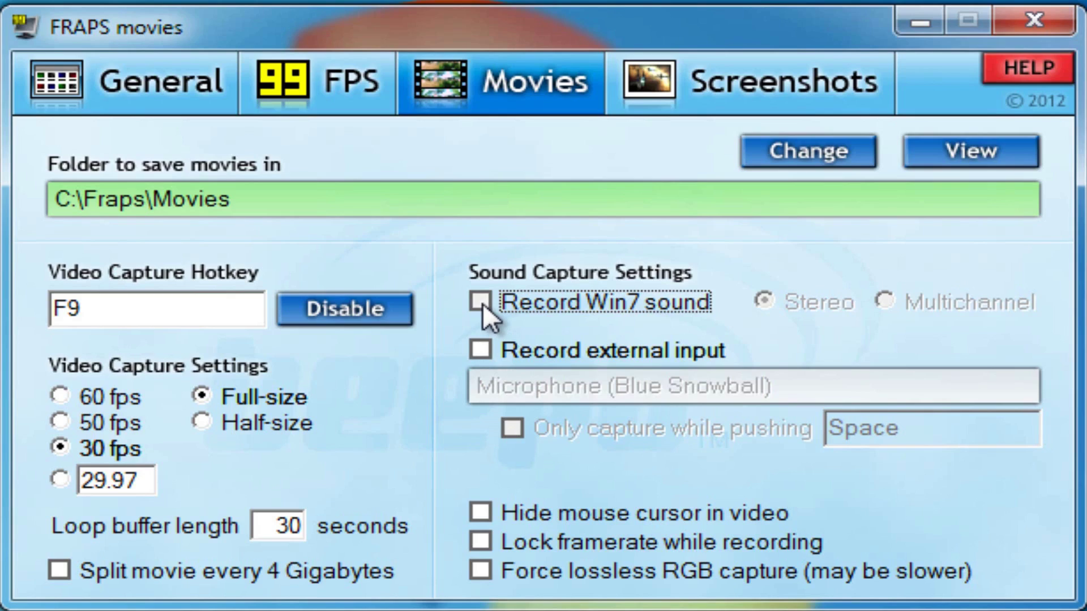
left_click(483, 304)
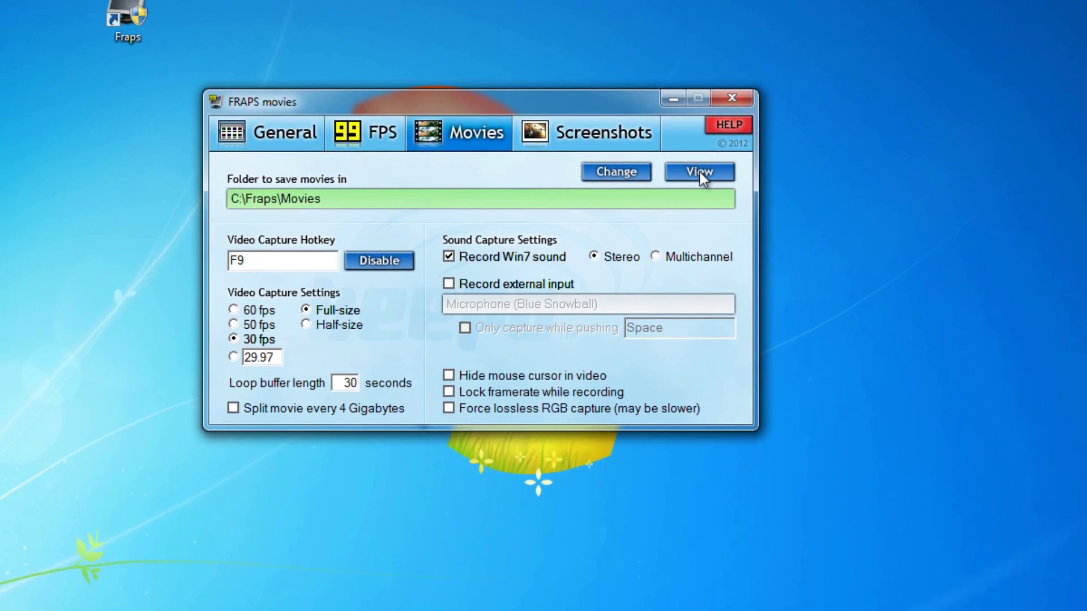
left_click(699, 172)
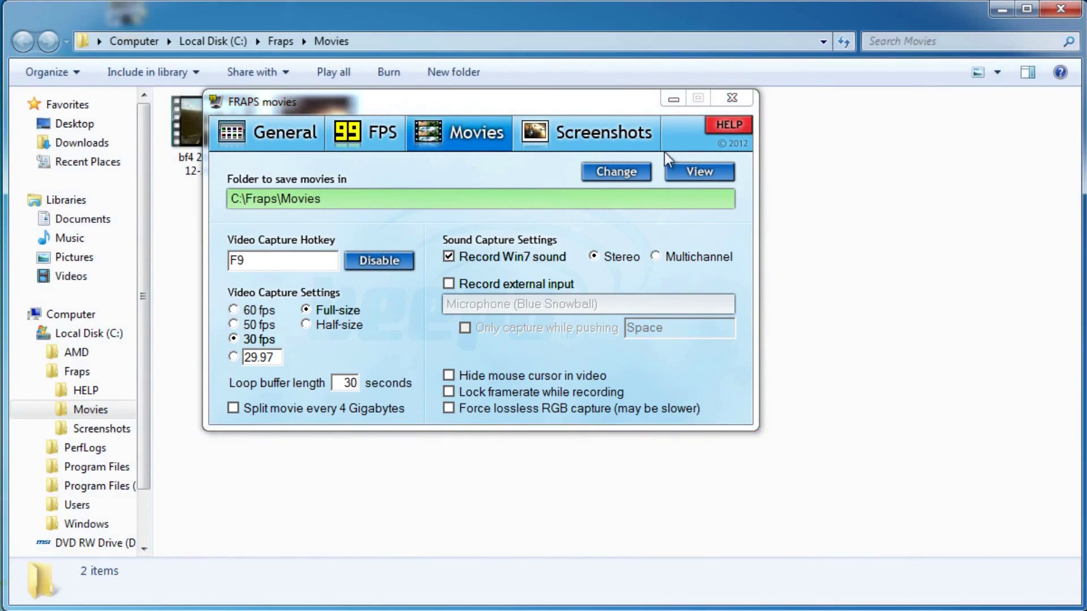
left_click(669, 101)
left_click(309, 136)
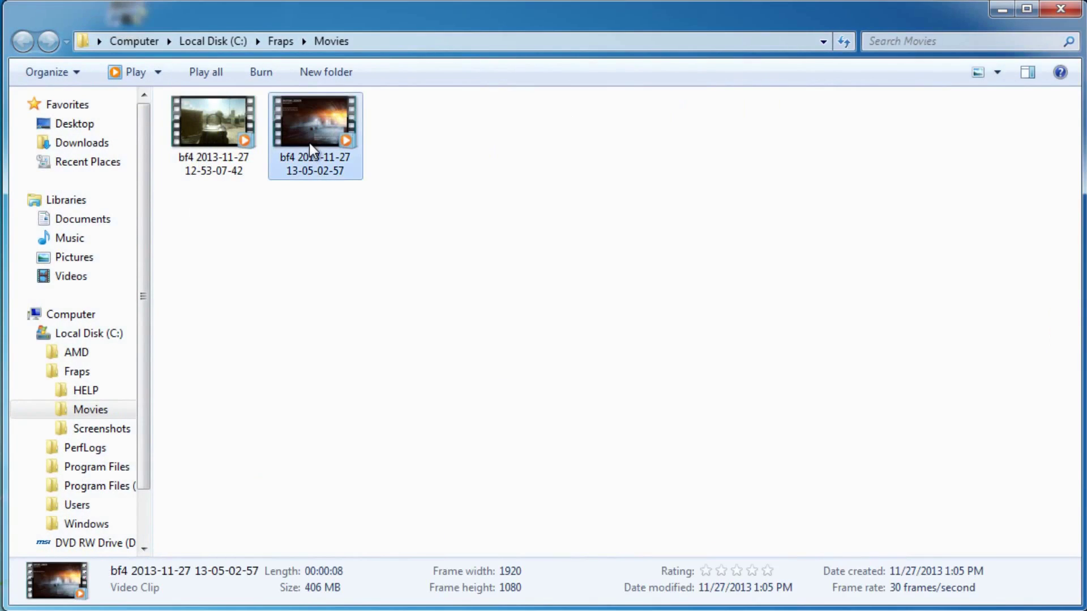
left_click(191, 138)
left_click(299, 133)
left_click(304, 229)
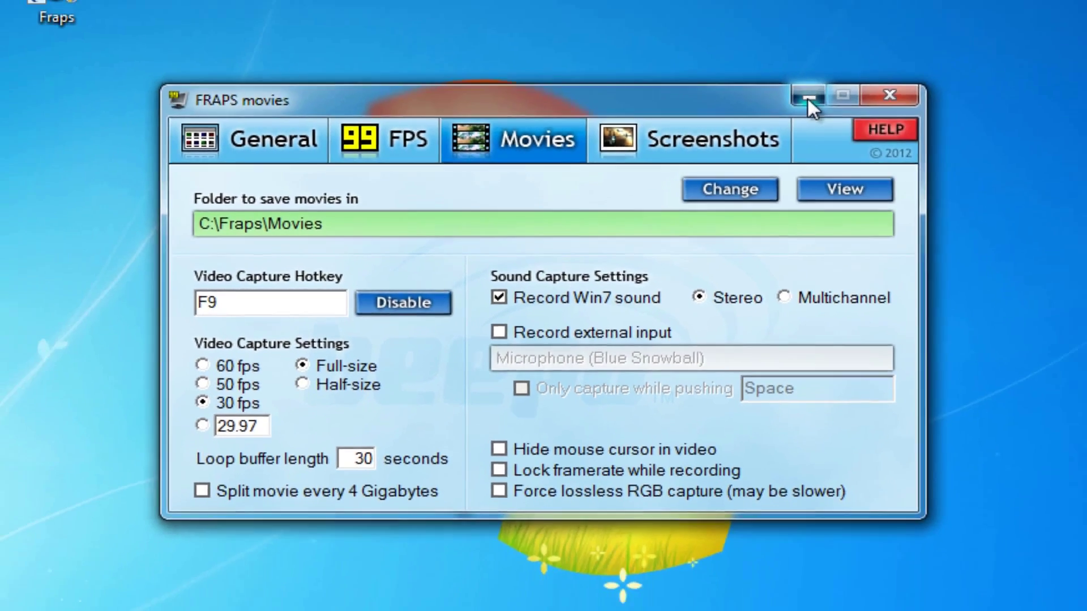
left_click(807, 98)
- Launch Minecraft 1.7.2, allowing it past the security warning, and start playing from the launcher
double_click(21, 195)
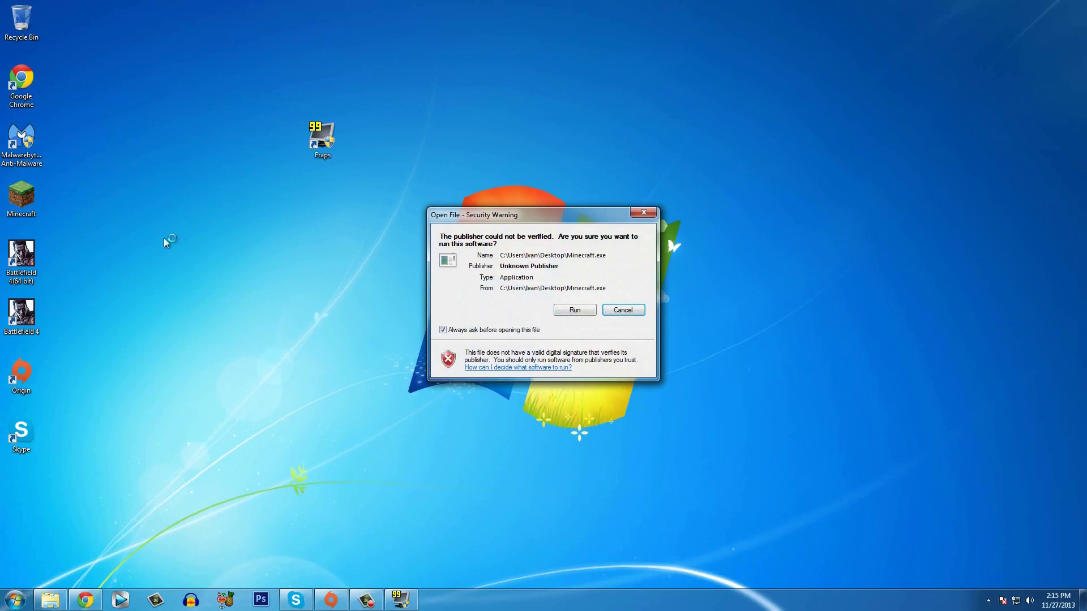
left_click(586, 310)
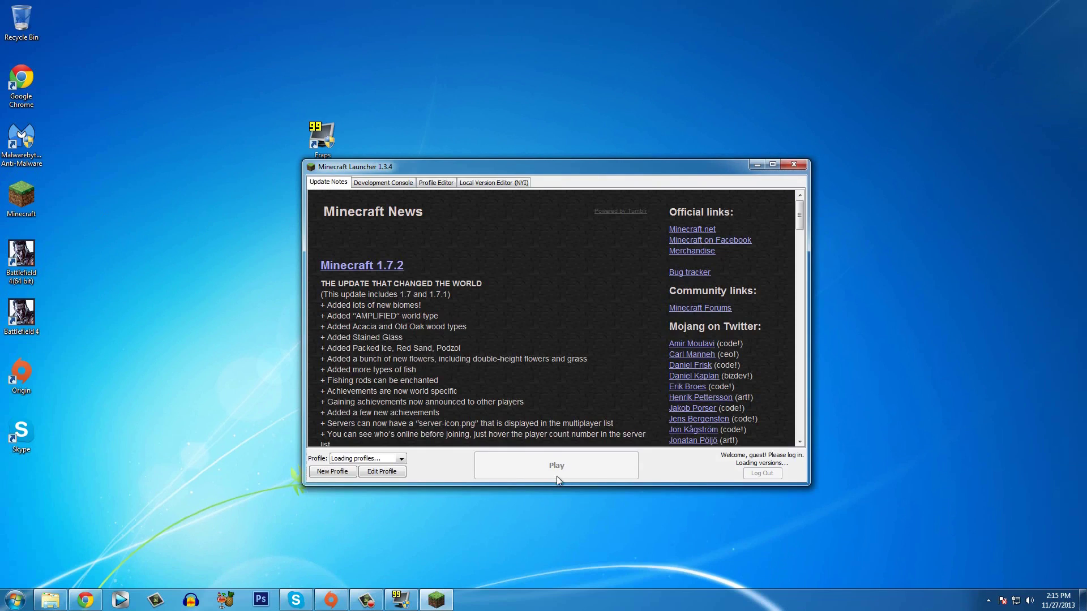
left_click(556, 467)
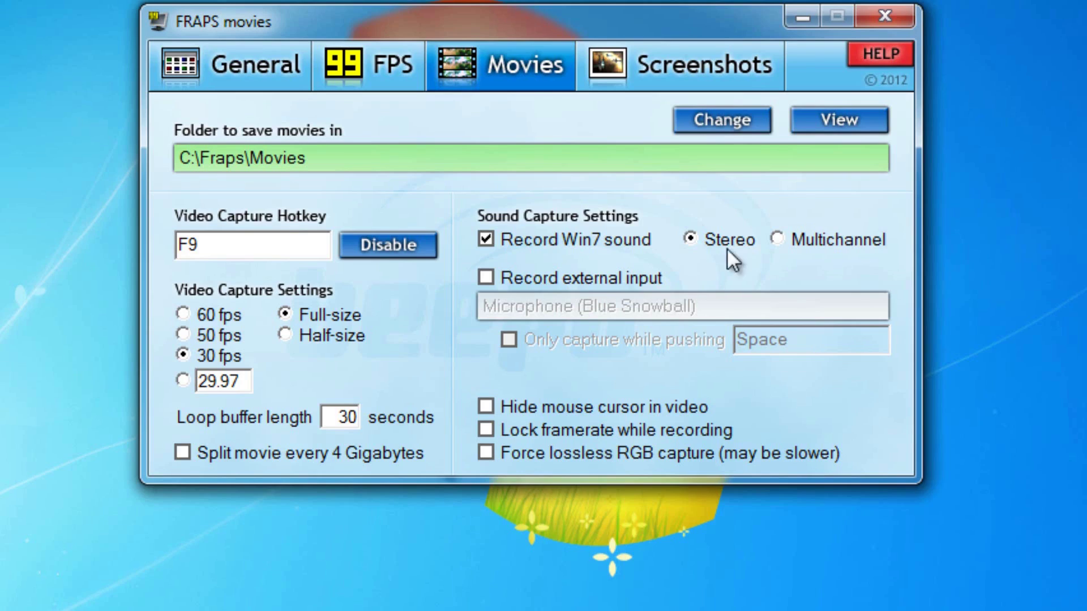
- Play the javaw Minecraft clip from the Fraps Movies folder maximized, then close the player and folder
left_click(824, 126)
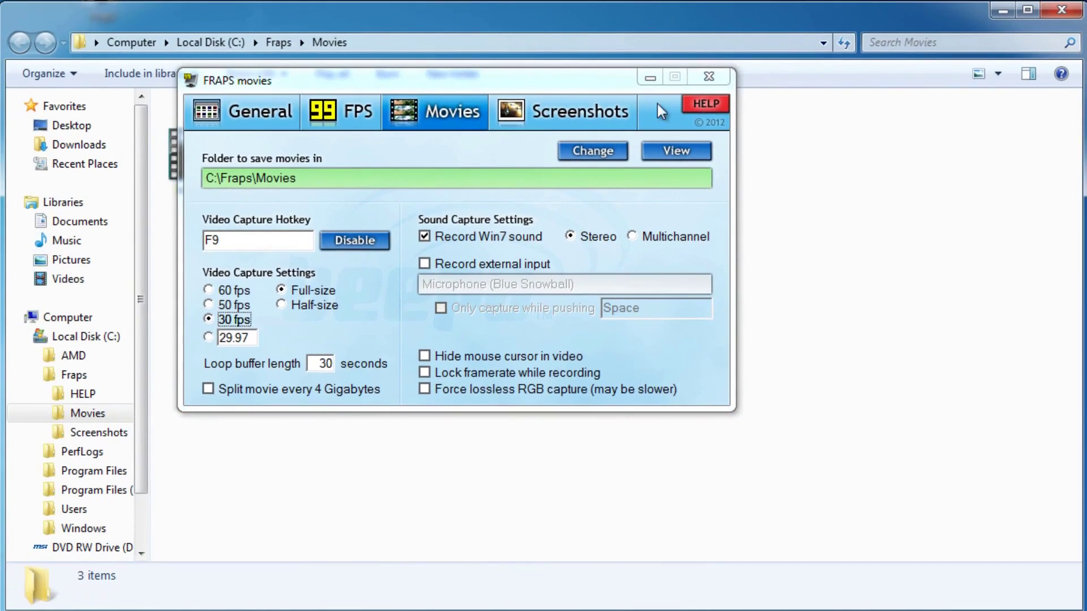
left_click(425, 205)
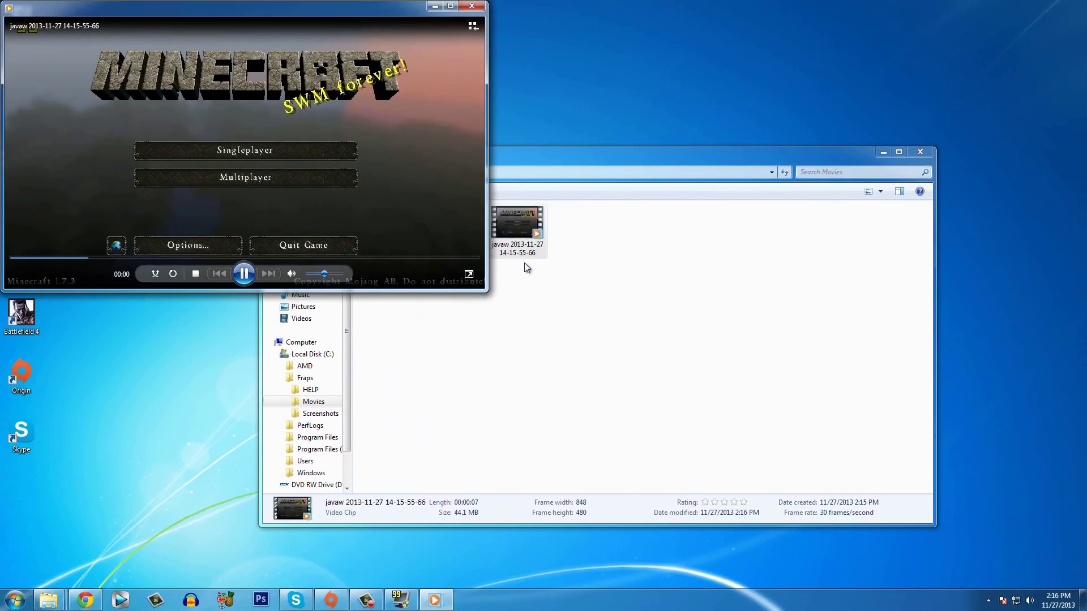
left_click(449, 6)
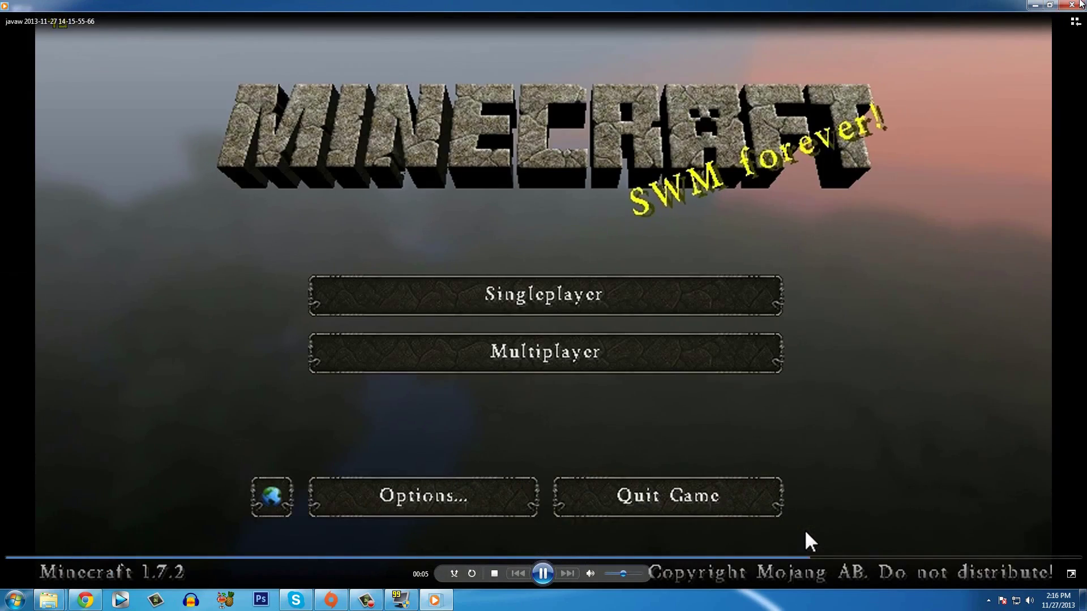
left_click(1079, 4)
left_click(909, 153)
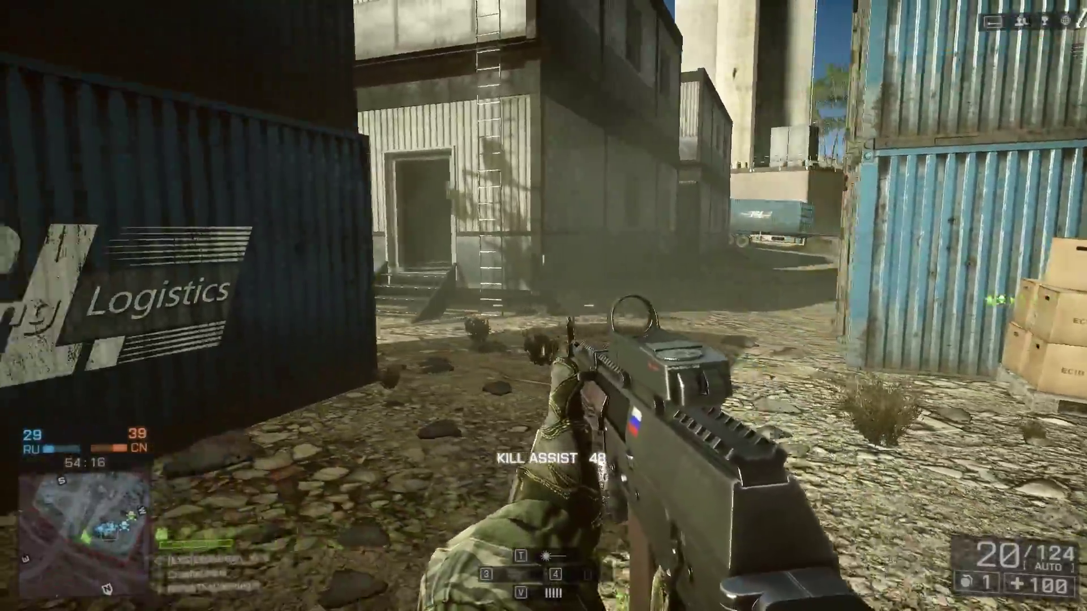
- Check the Battlefield 4 scoreboard, showing team tickets at 29 to 39
key("Tab")
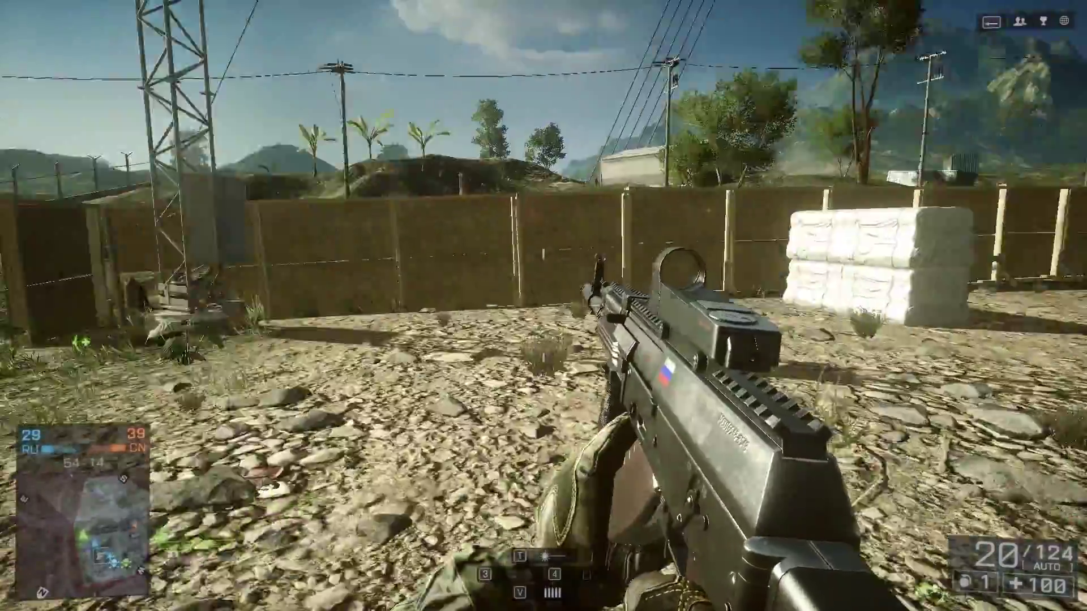